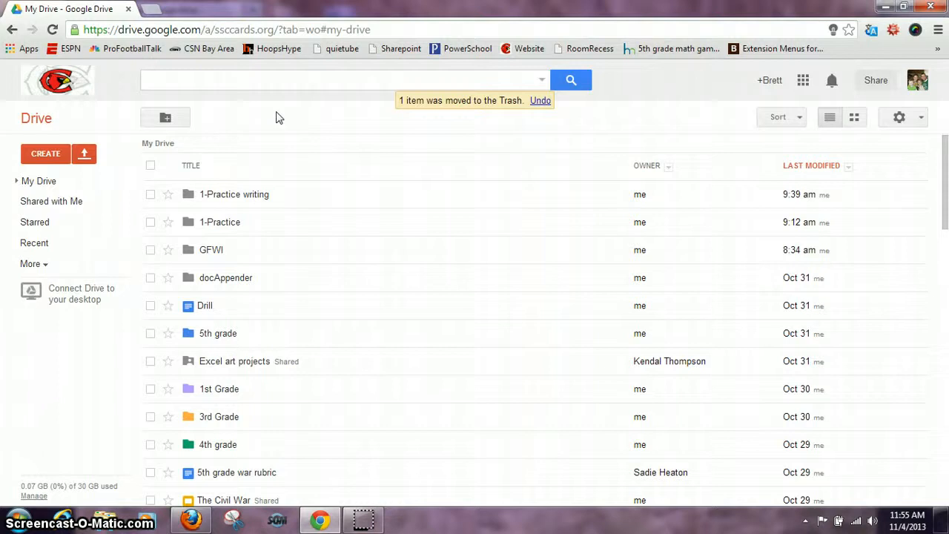
Create a new spreadsheet and name it "Practice-gClass Folders"
left_click(42, 156)
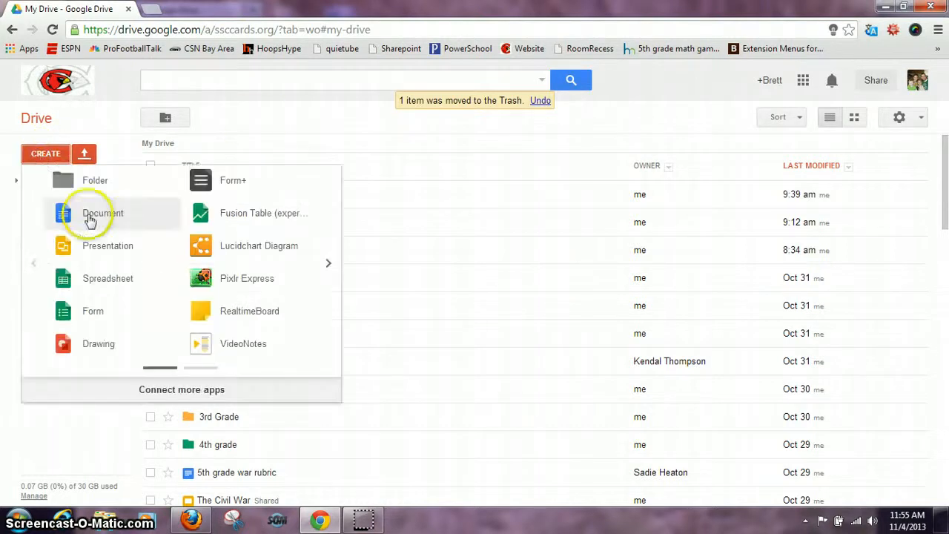
left_click(97, 280)
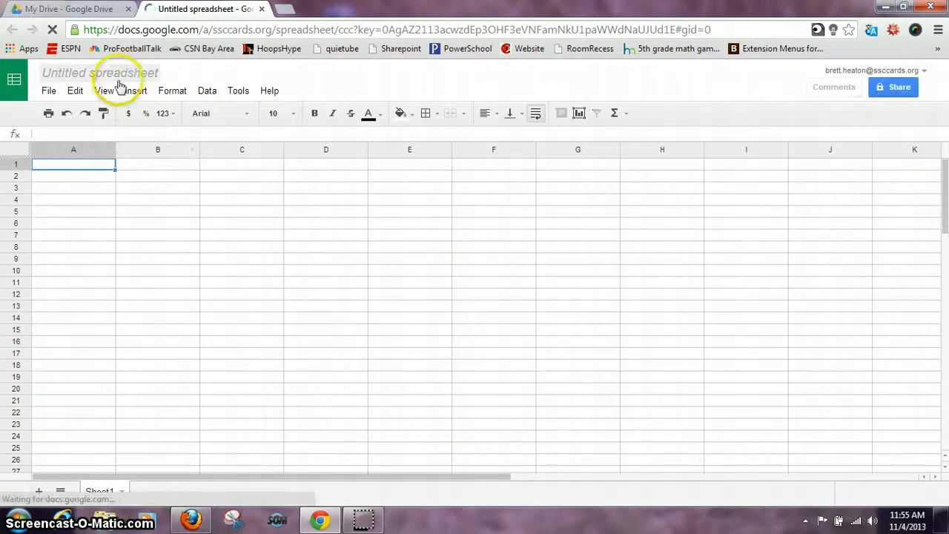
left_click(111, 74)
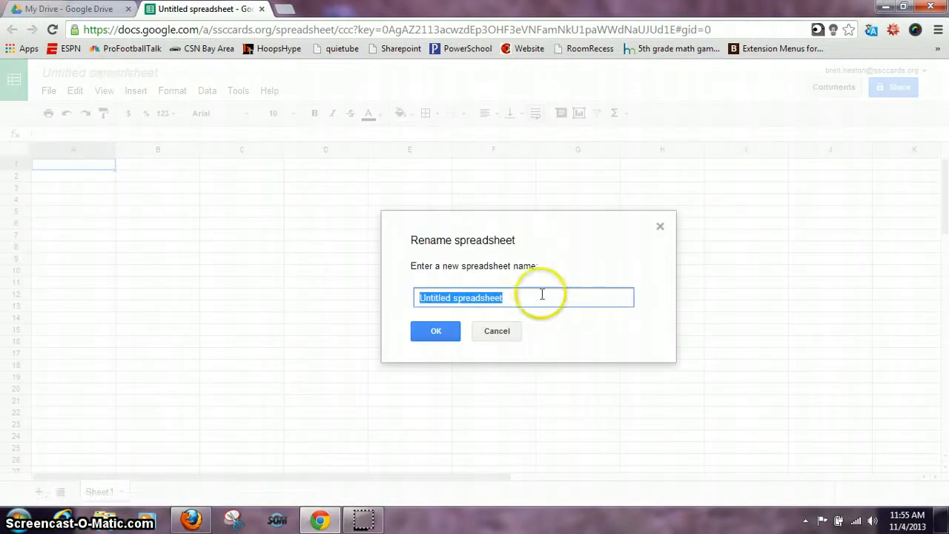
type("Practice-gClass Folders")
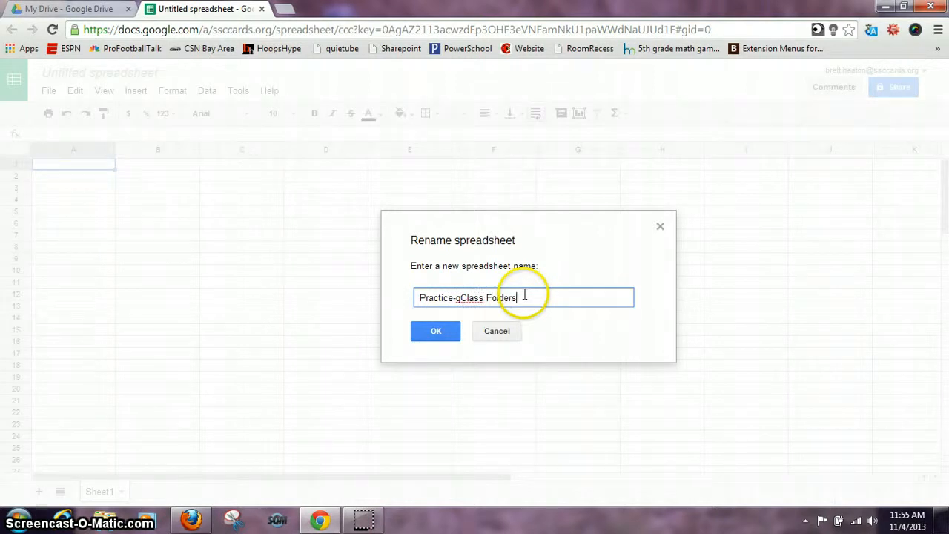
key("Return")
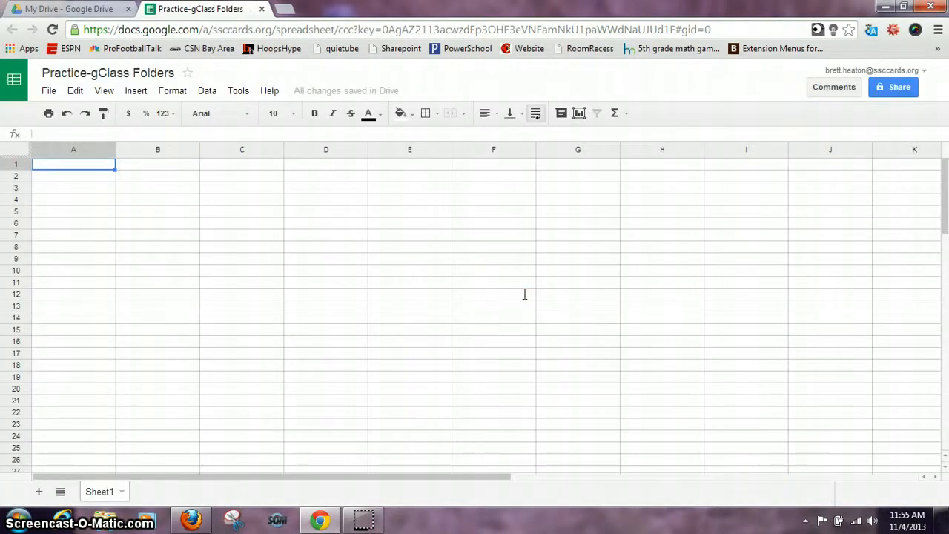
Install the gClassFolders v2.1.2 (9/9/13) script from the script gallery and authorize its access to the account
left_click(244, 97)
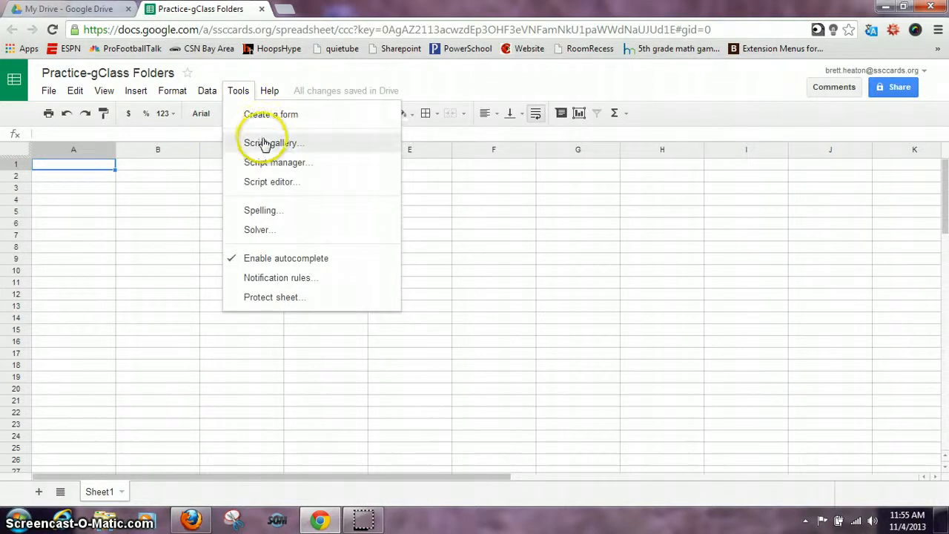
left_click(261, 143)
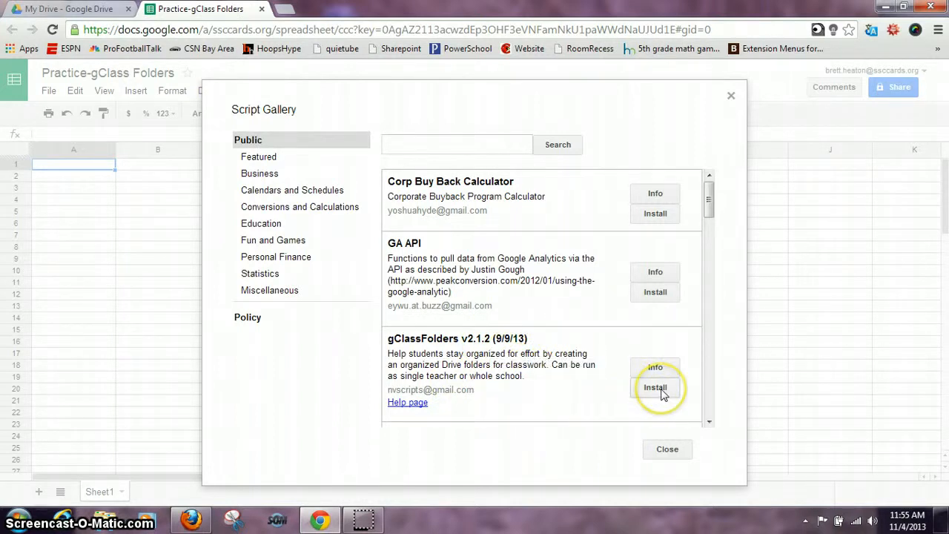
left_click(655, 388)
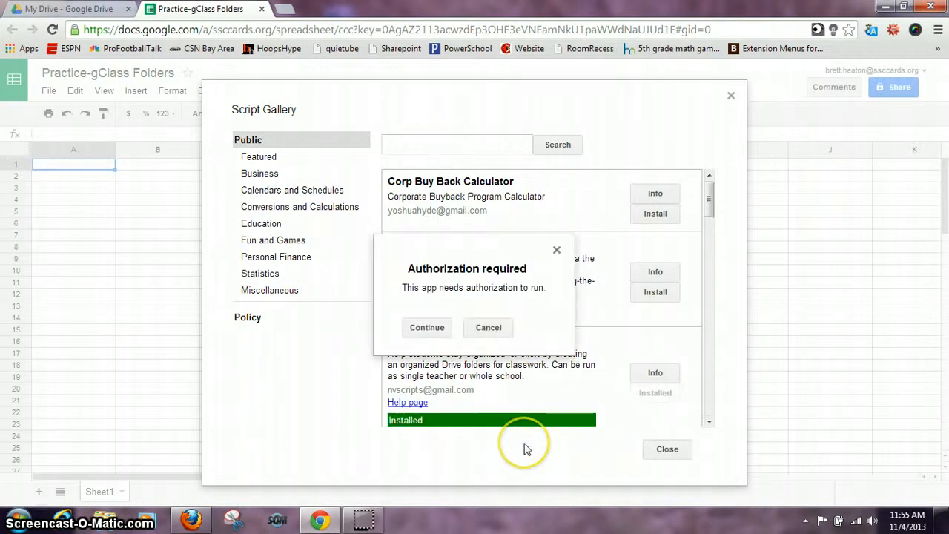
left_click(427, 327)
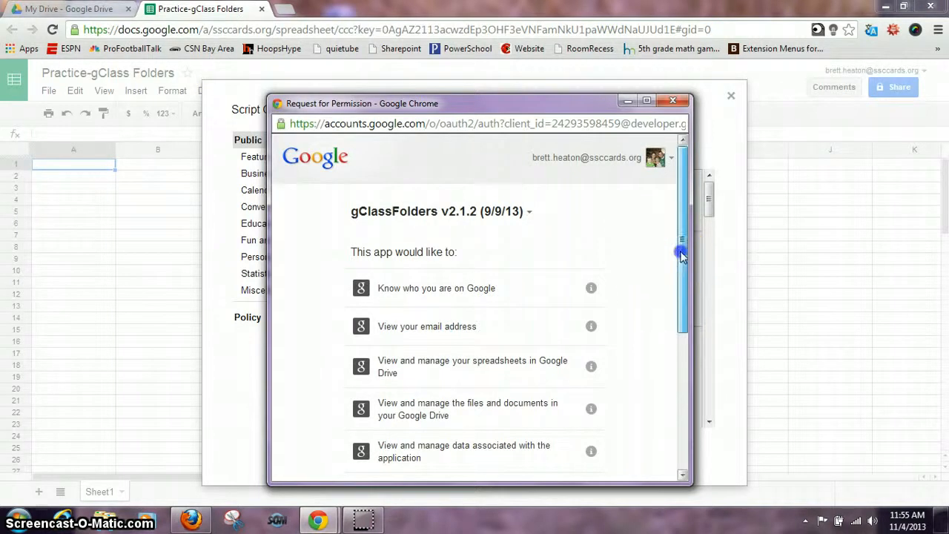
left_click_drag(682, 254, 685, 404)
left_click(574, 449)
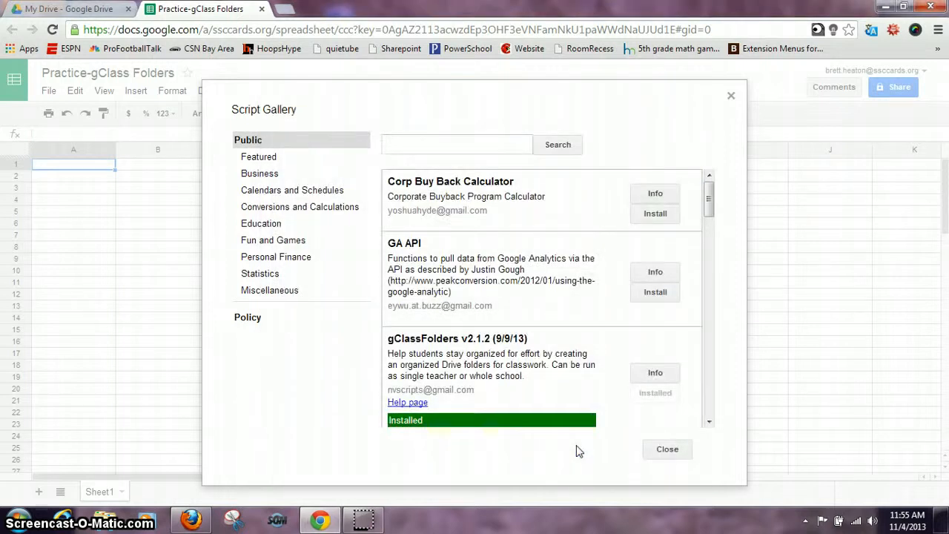
left_click(635, 454)
left_click(659, 450)
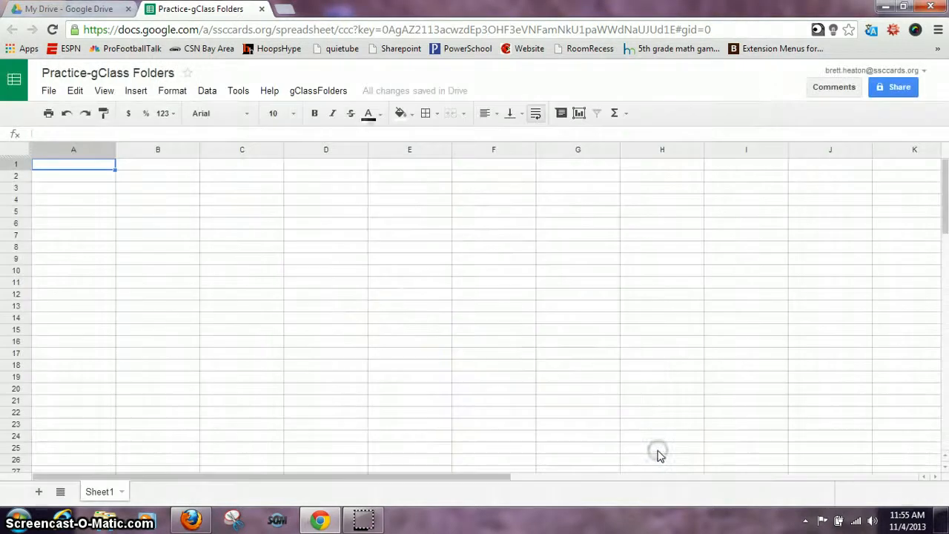
Save the gClassFolders initial settings with English as the interface language, default folder labels and Single Teacher Mode
left_click(319, 91)
left_click(323, 133)
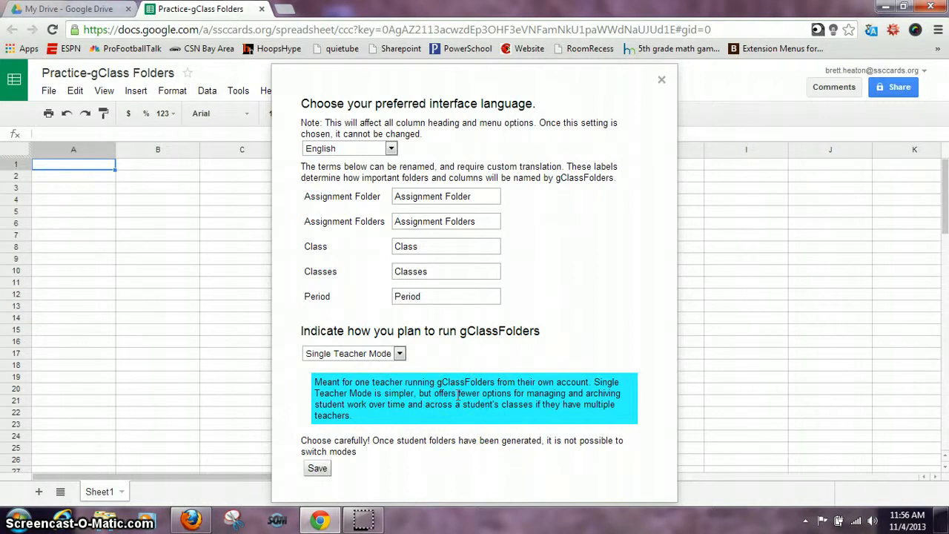
left_click(323, 469)
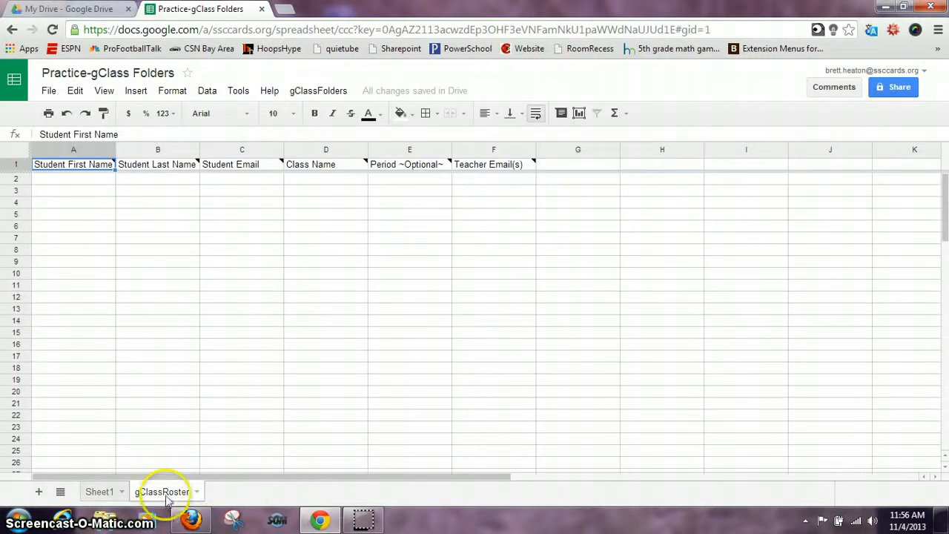
Enter the first student's first name, last name and email in row 2 of the gClassRoster sheet
left_click(79, 180)
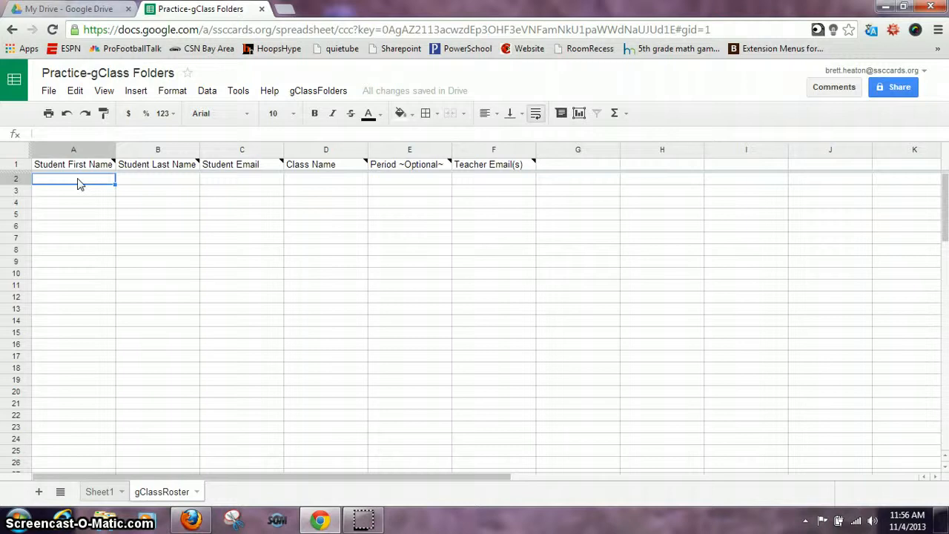
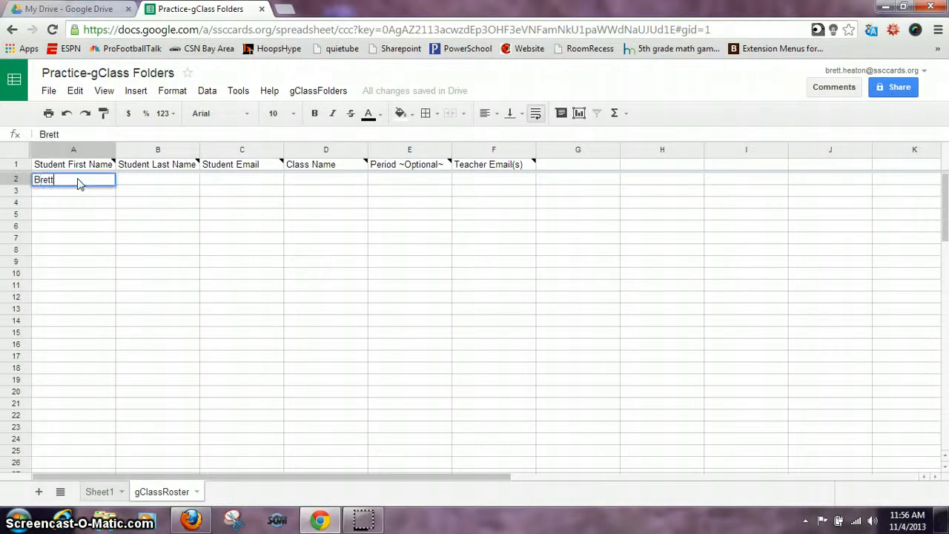
key("Tab")
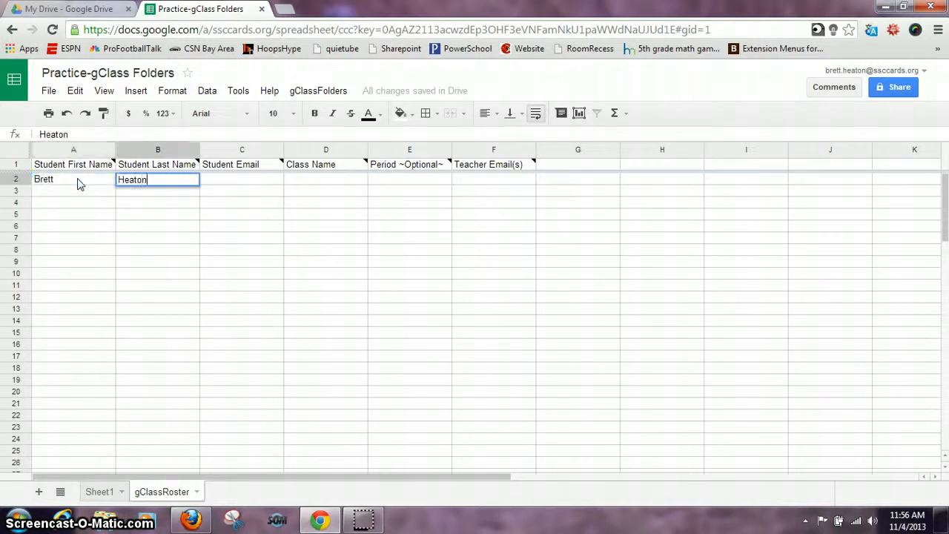
key("Tab")
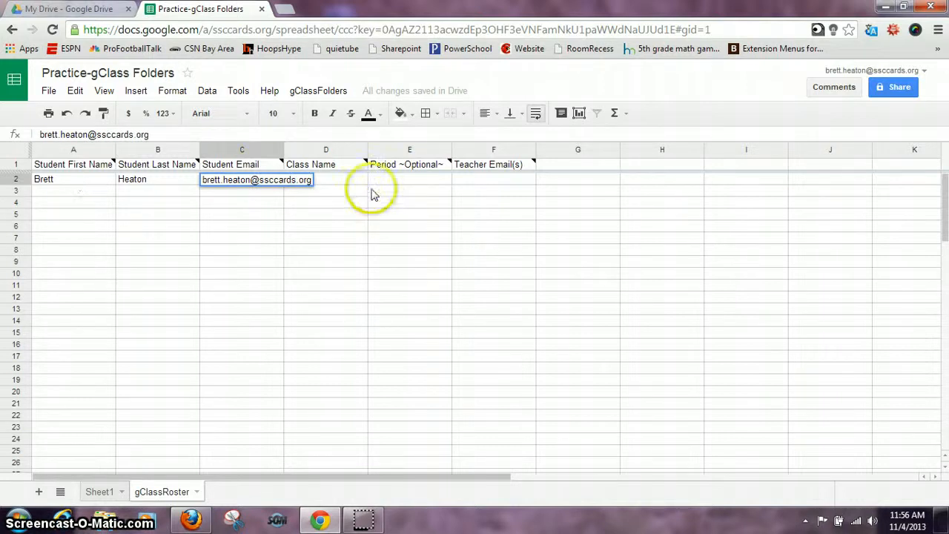
Enter the class name Technology and the teacher's email for the first student, leaving the optional period blank
left_click(349, 181)
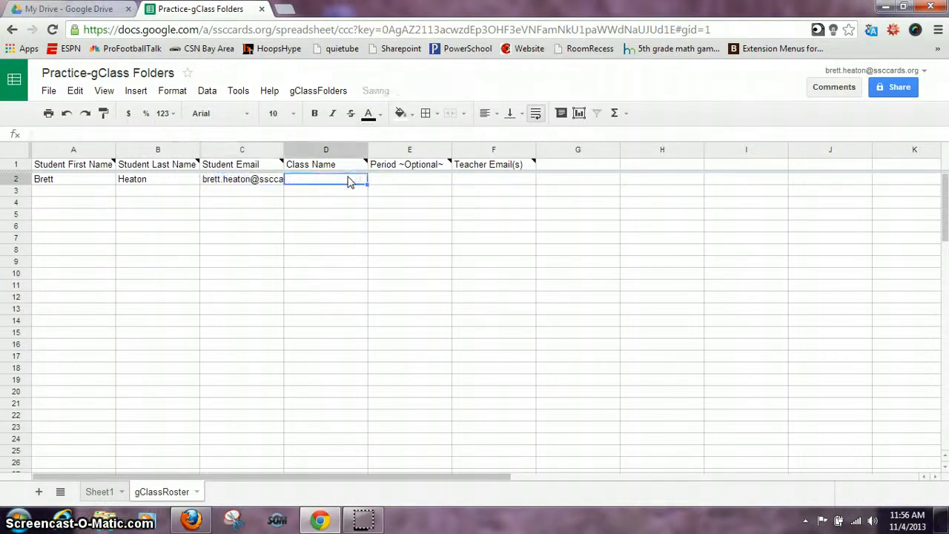
type("Technology")
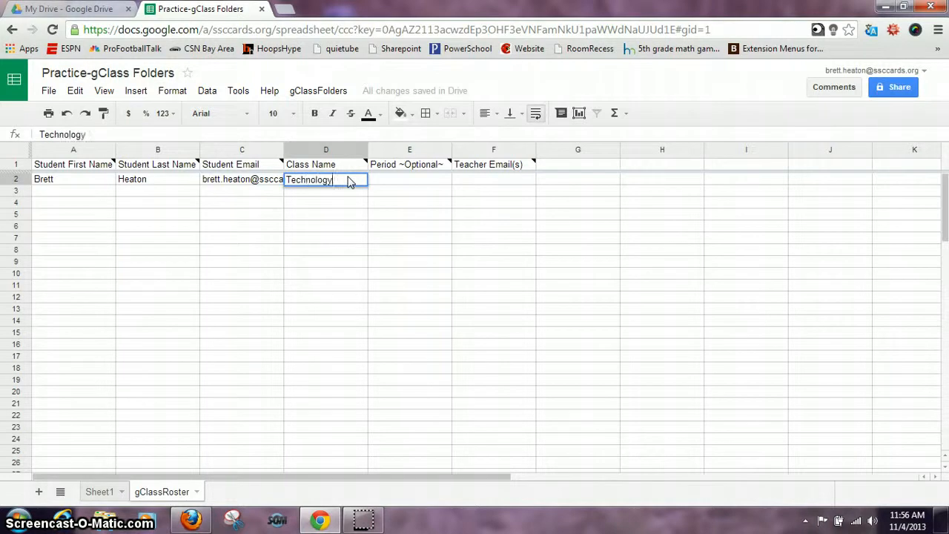
key("Tab")
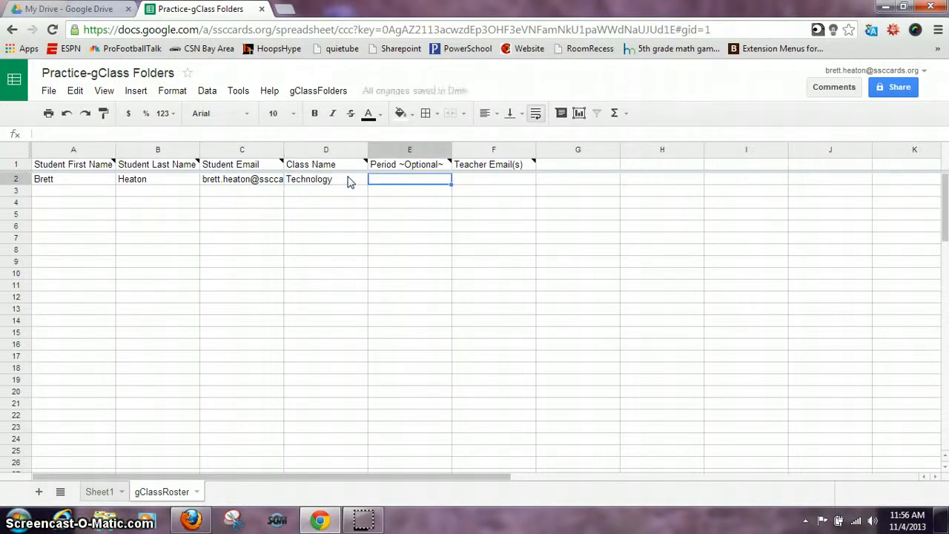
mouse_move(413, 166)
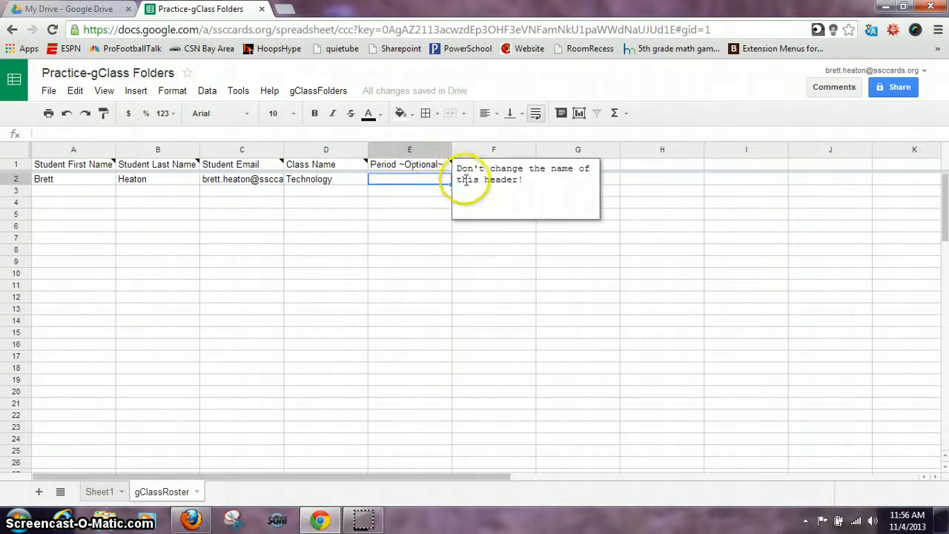
left_click(483, 225)
left_click(481, 182)
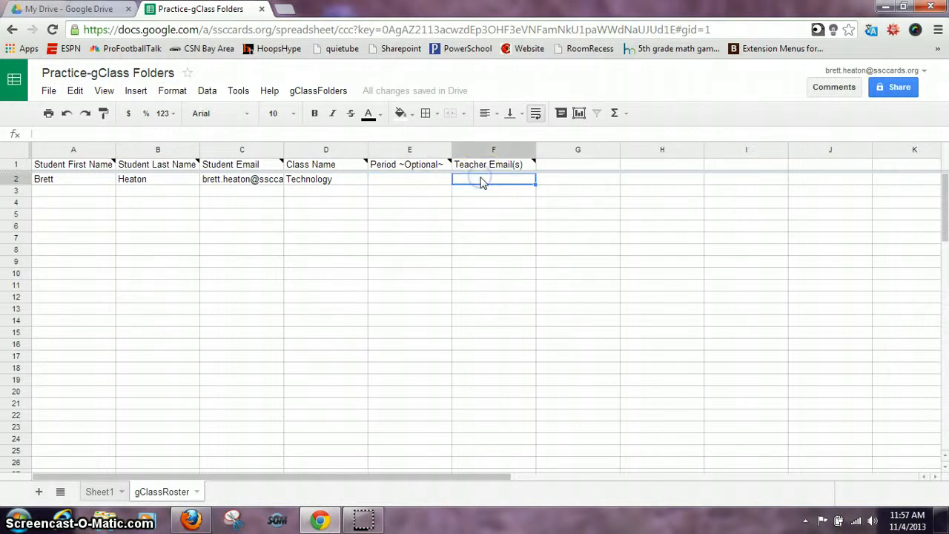
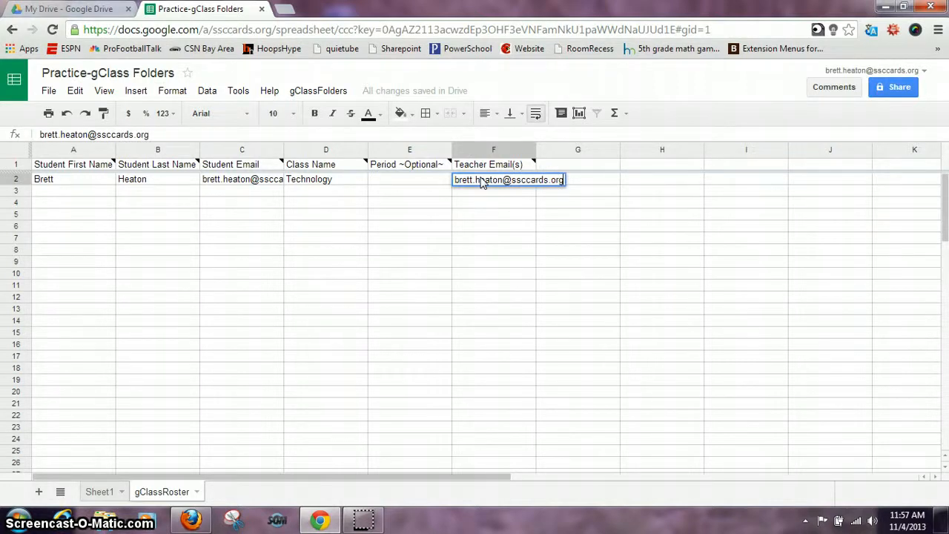
Enter the second student's first and last name in row 3, removing the autocompleted text from the last name
left_click(75, 197)
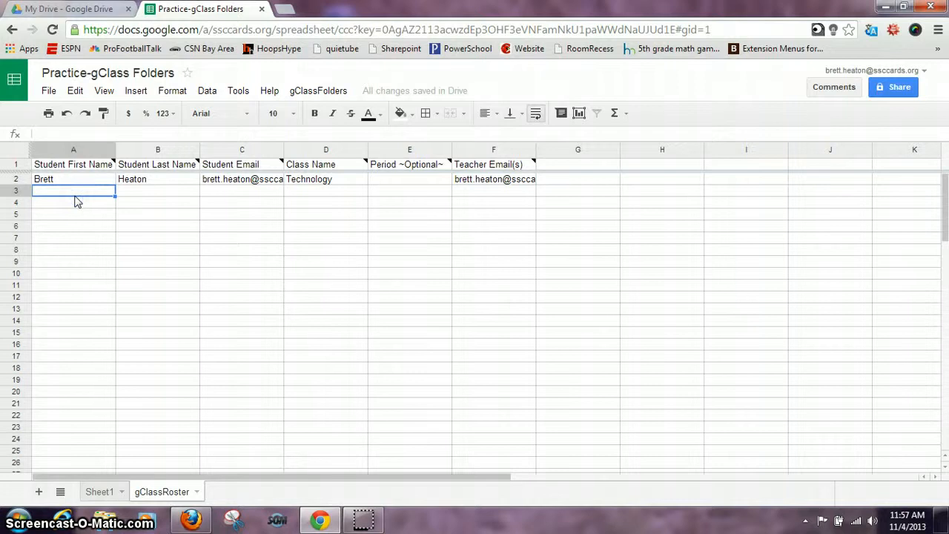
type("Cov")
key("Tab")
type("Stu")
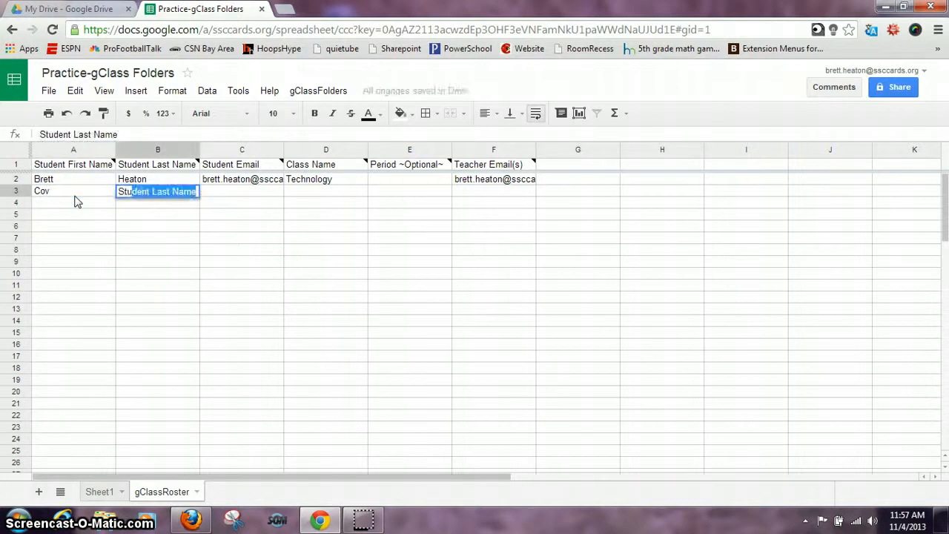
left_click(139, 205)
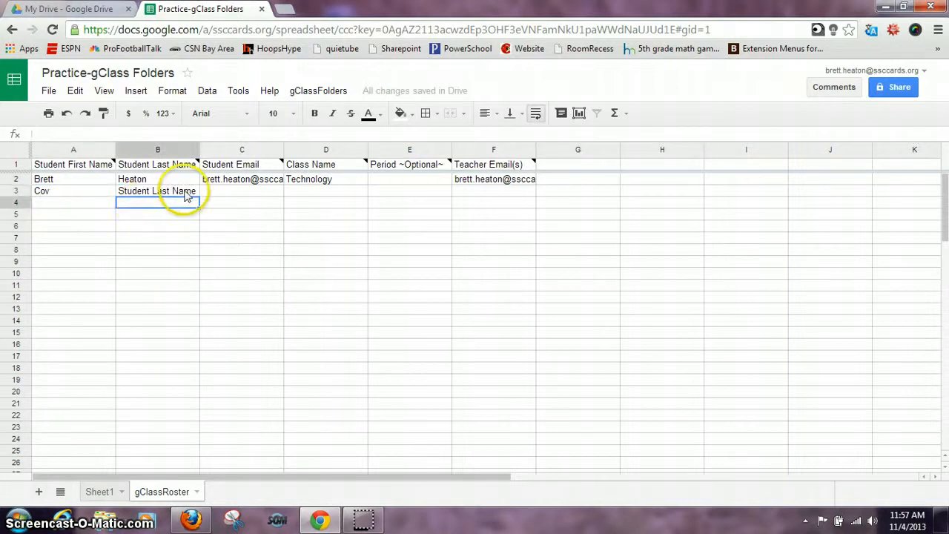
left_click(185, 192)
left_click(124, 134)
key("BackSpace")
key("BackSpace")
key("BackSpace")
key("BackSpace")
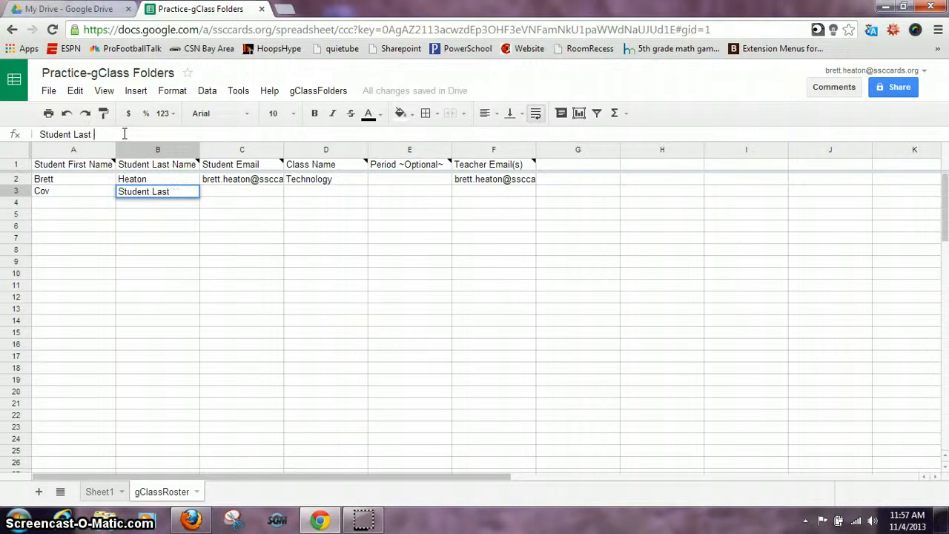
key("Tab")
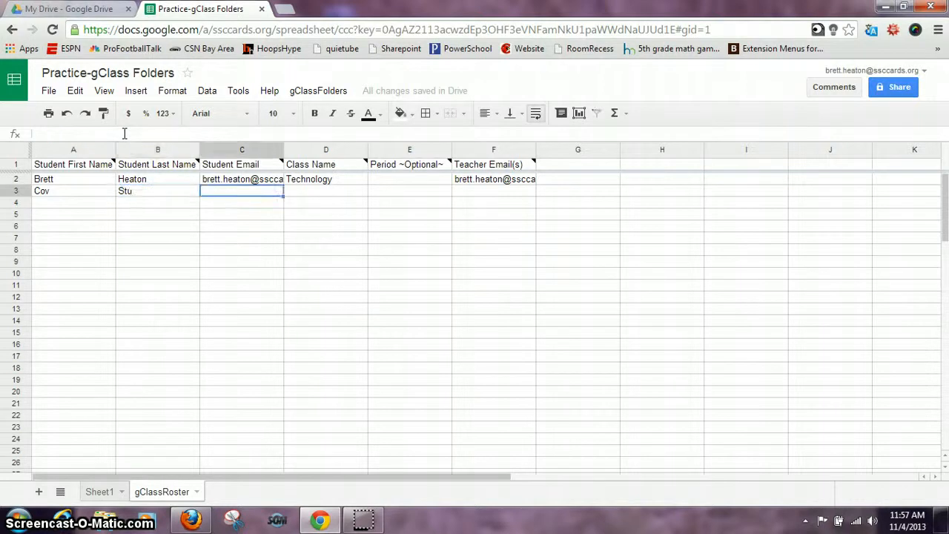
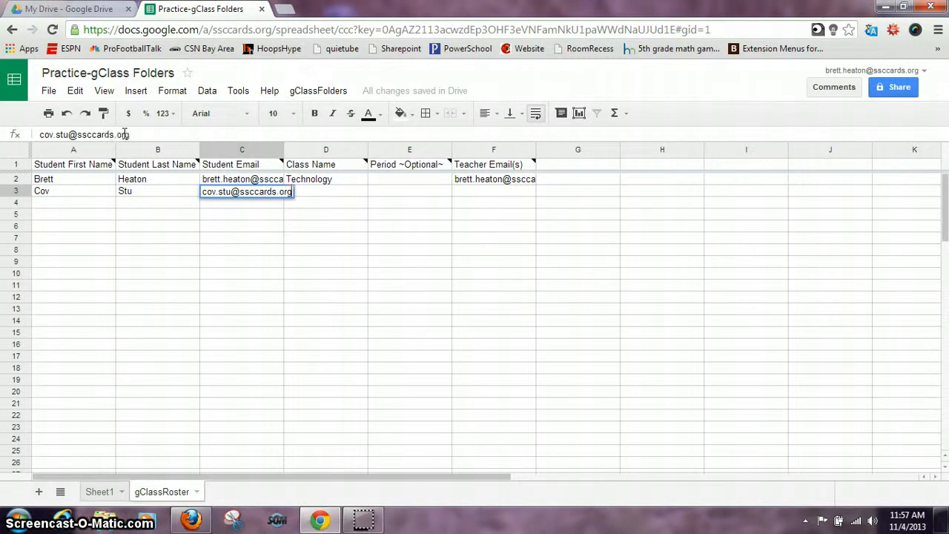
Enter the second student's email and the class name Technology in row 3
key("Tab")
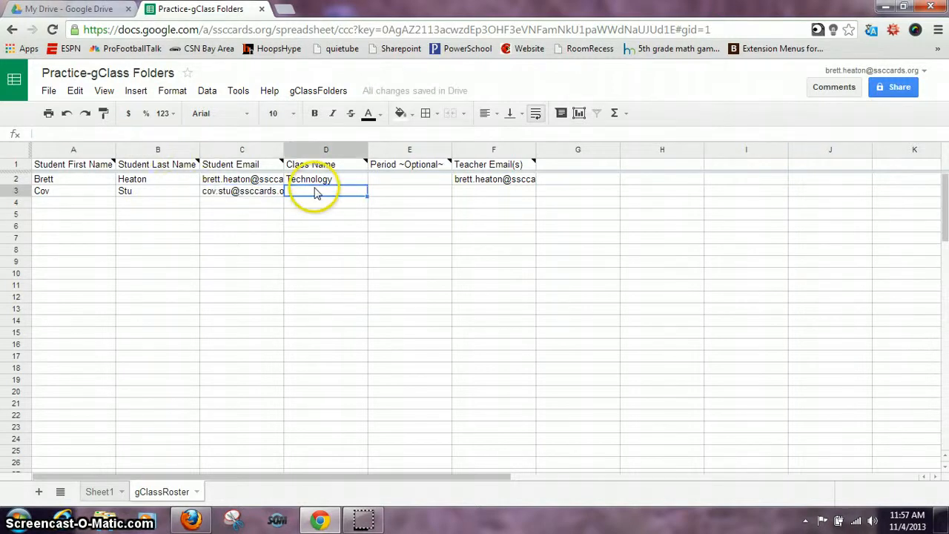
type("Technology")
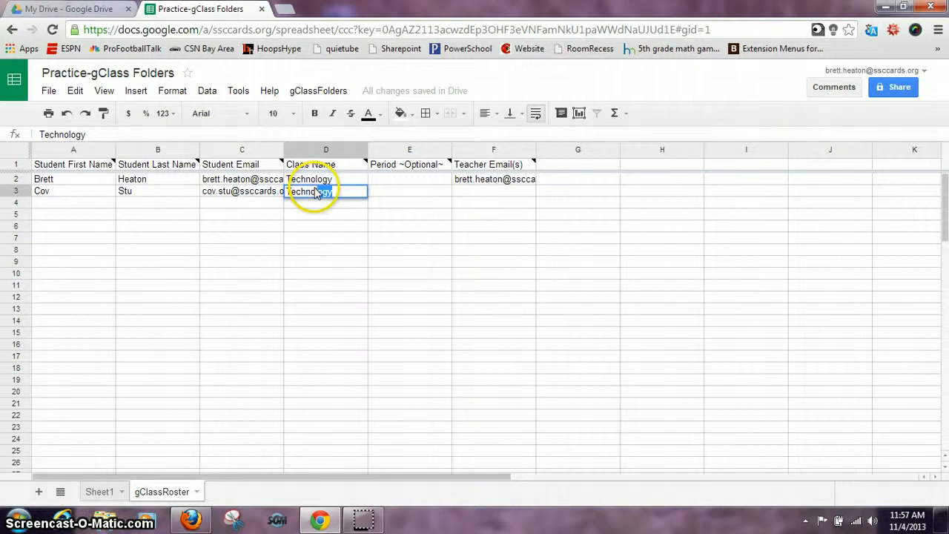
key("Tab")
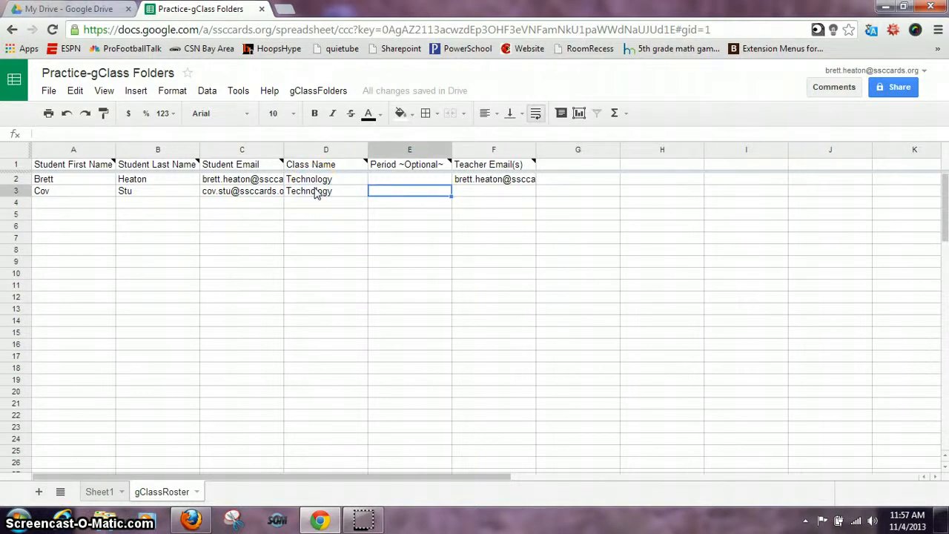
Enter the teacher's email for the second student in row 3, leaving the optional period blank
left_click(464, 199)
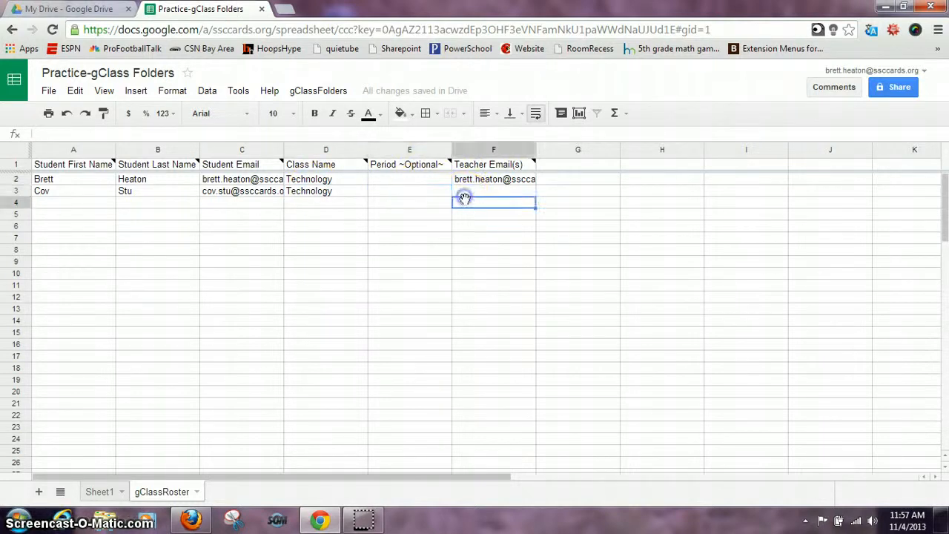
type("a")
left_click(467, 186)
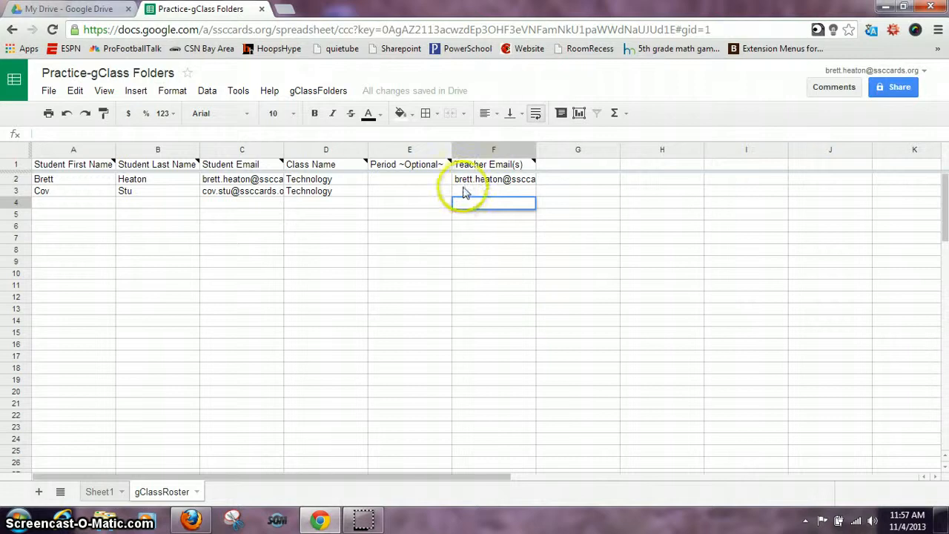
type("bre")
key("Tab")
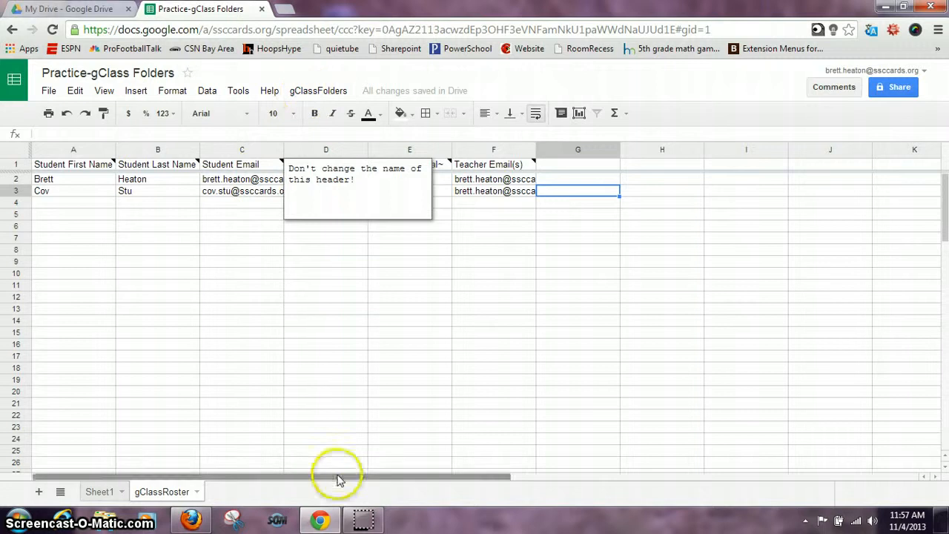
Sort the roster by class, period and last name with gClassFolders
left_click(317, 91)
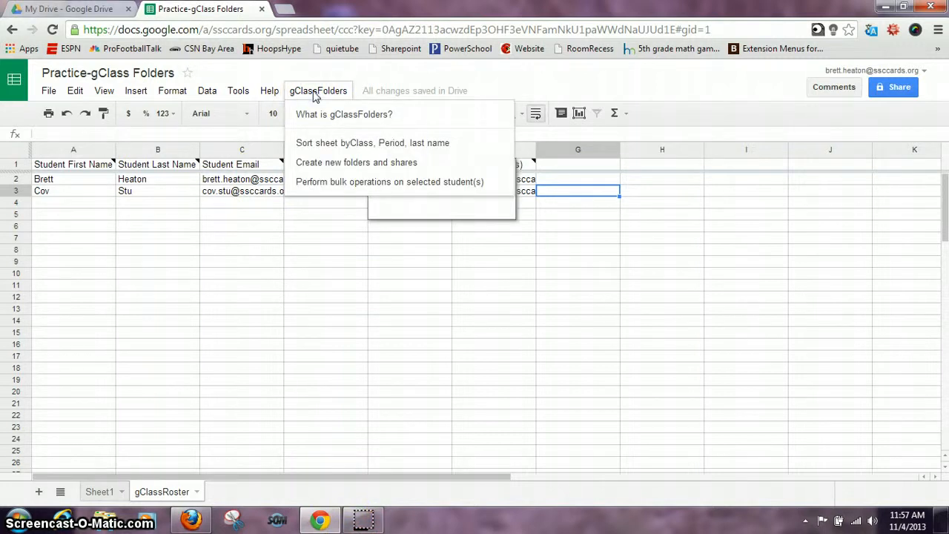
left_click(324, 143)
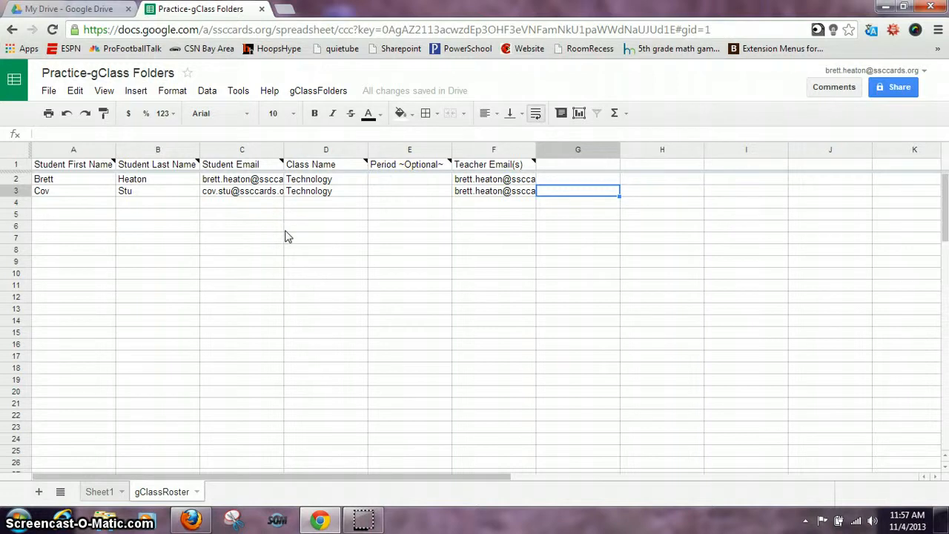
left_click(326, 91)
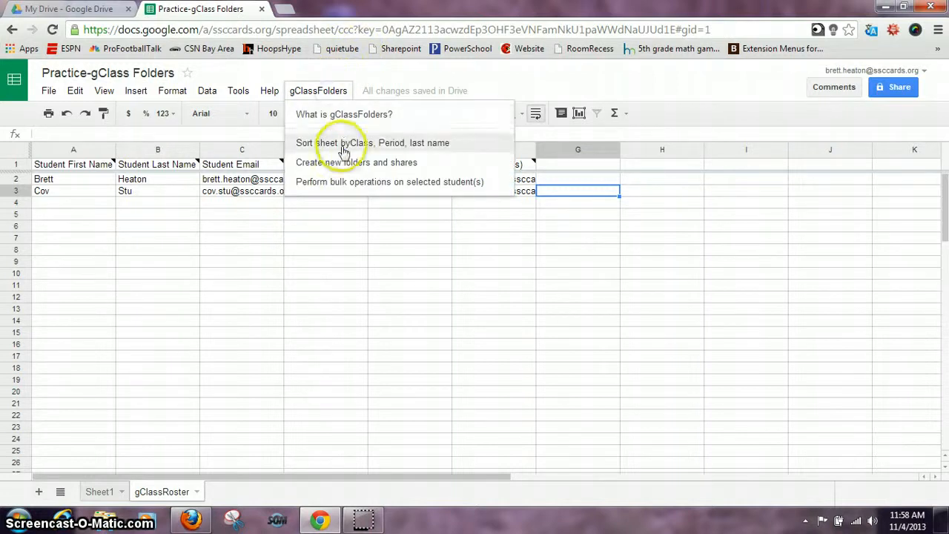
left_click(343, 144)
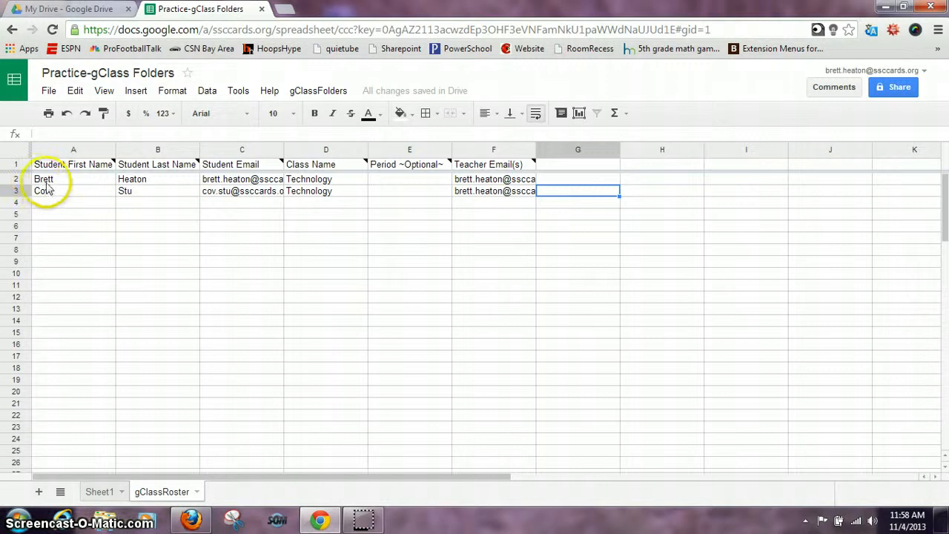
Create new folders and shares for the roster with gClassFolders and dismiss the completion message
left_click(319, 91)
left_click(346, 164)
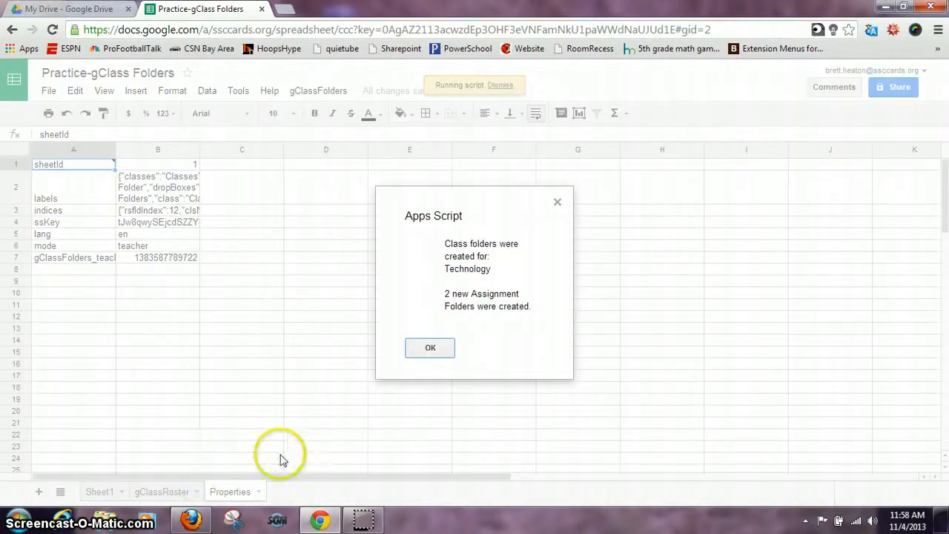
left_click(437, 348)
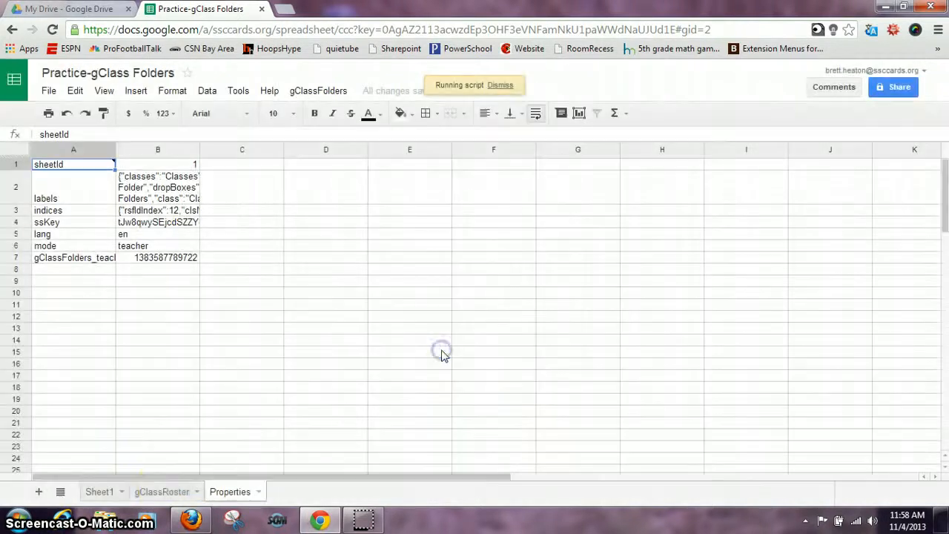
Return to the gClassRoster sheet and review the added status and folder ID columns across its full width
left_click(157, 494)
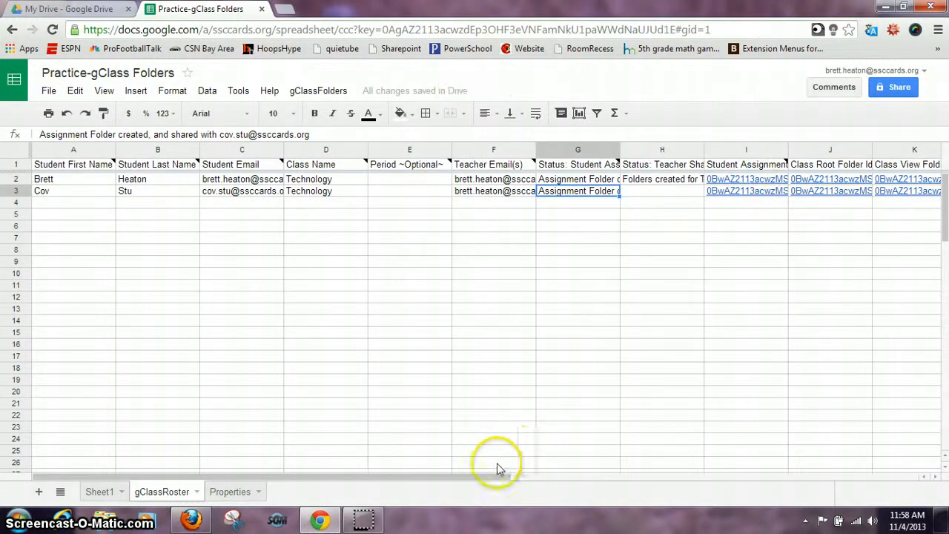
left_click_drag(485, 477, 693, 477)
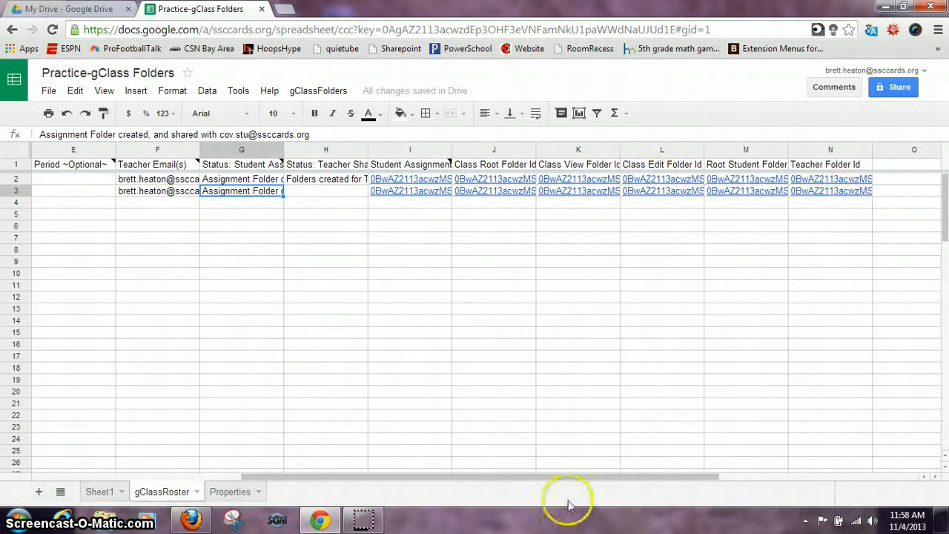
left_click_drag(549, 477, 363, 485)
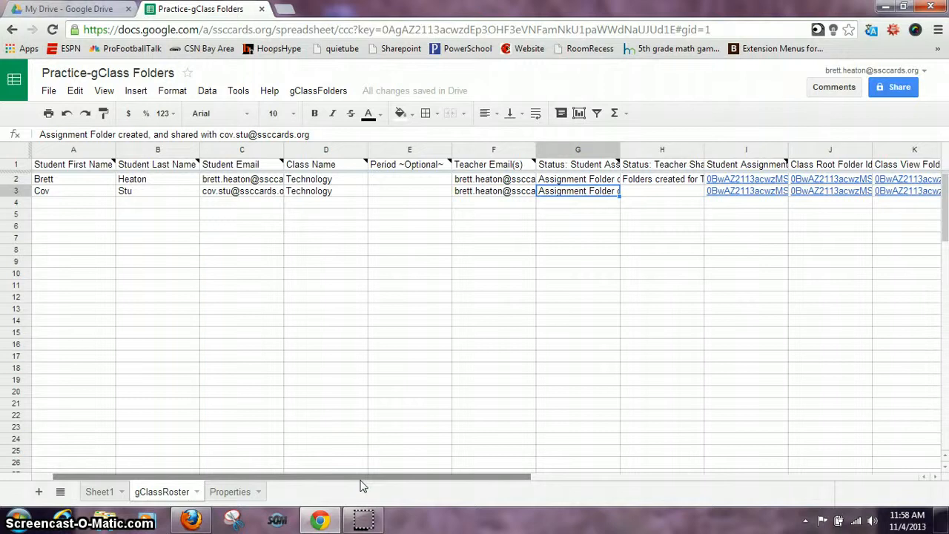
View the first student's assignment folder through its link in row 2 and close it again
left_click(761, 183)
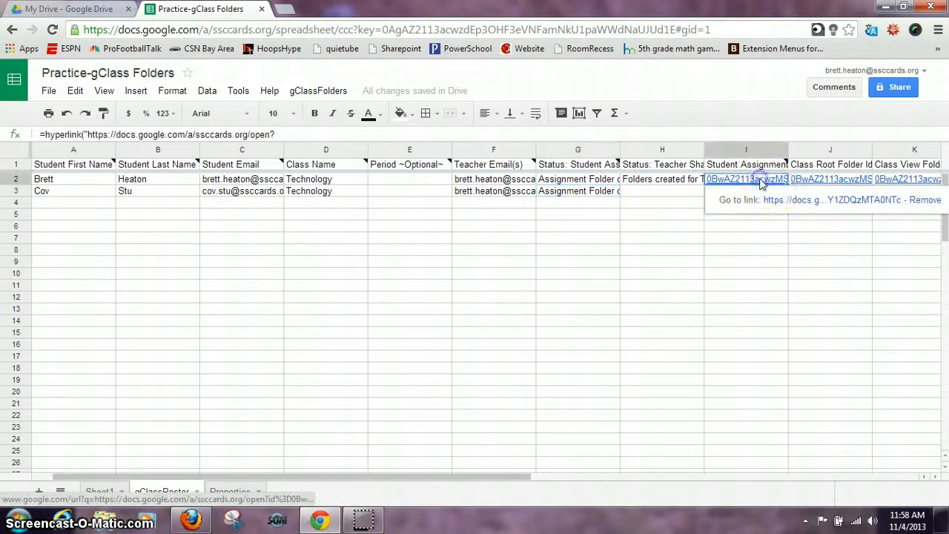
left_click(776, 200)
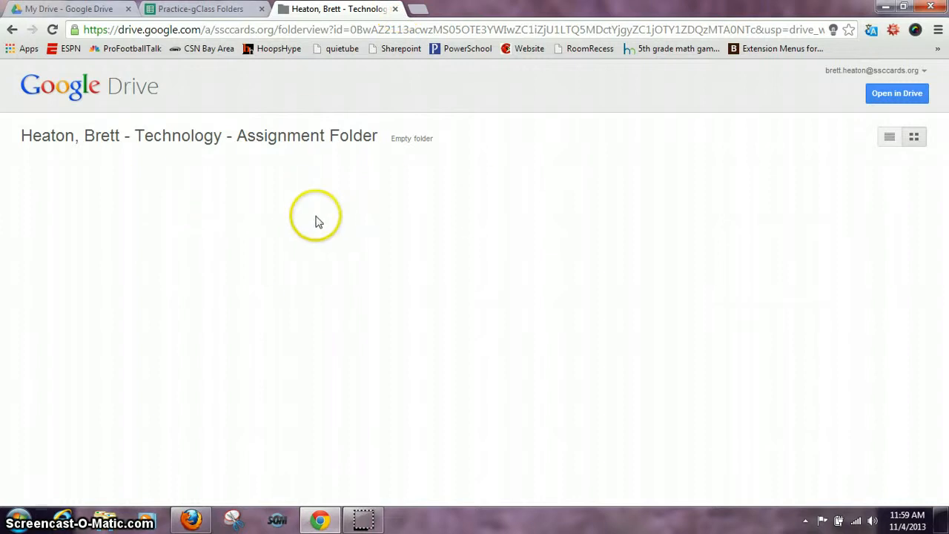
left_click(395, 9)
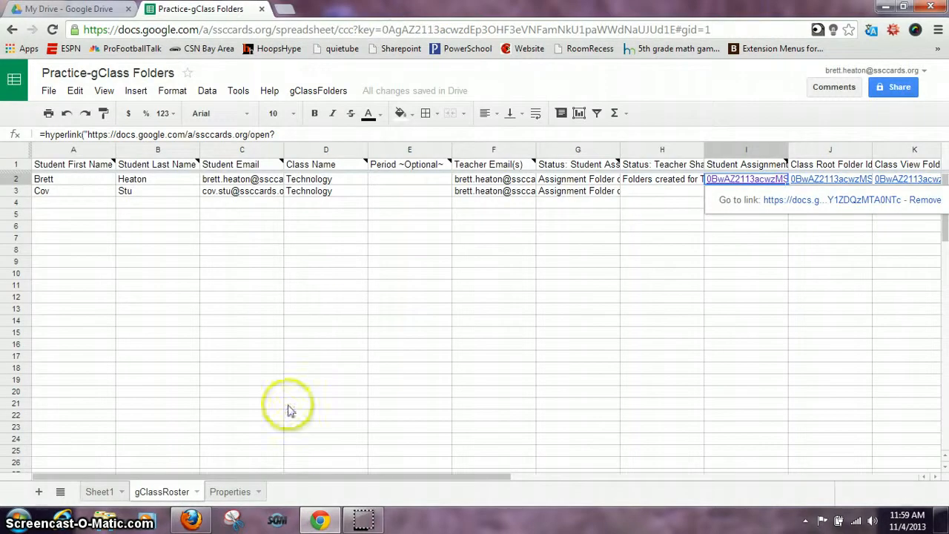
Switch to Firefox and examine the folders shared with the second student's Drive account
left_click(195, 522)
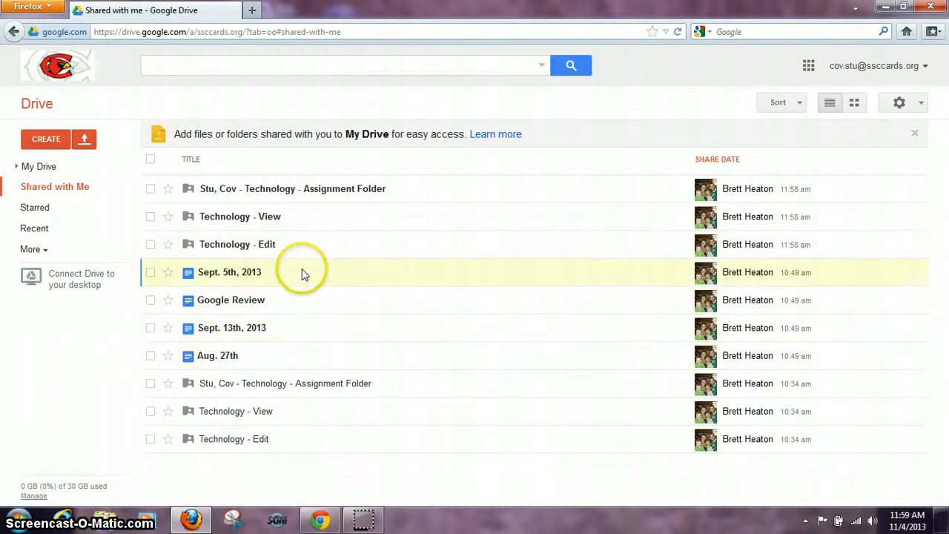
mouse_move(303, 274)
left_mouse_down()
mouse_move(303, 188)
mouse_move(285, 272)
left_mouse_up()
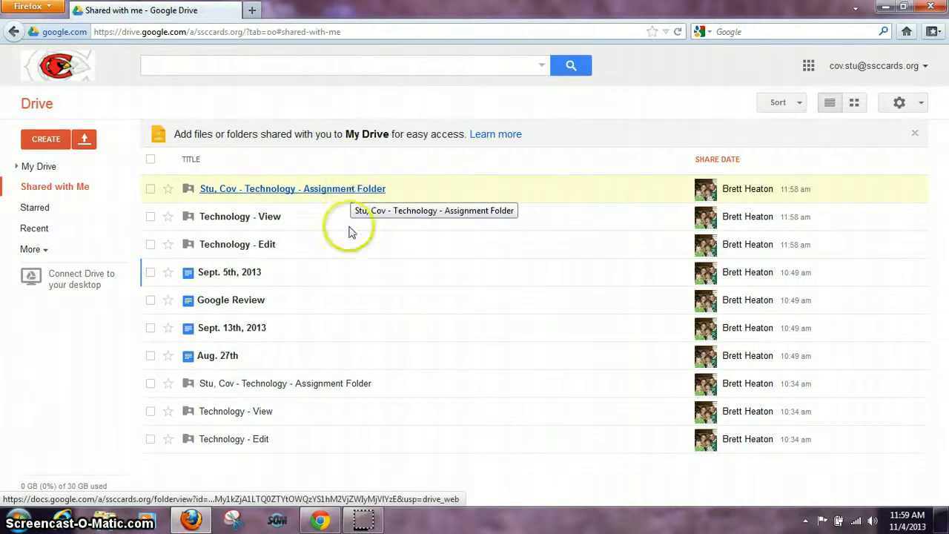
Switch back to Chrome and reopen Practice-gClass Folders from My Drive on its gClassRoster sheet, closing the duplicate copy
left_click(316, 521)
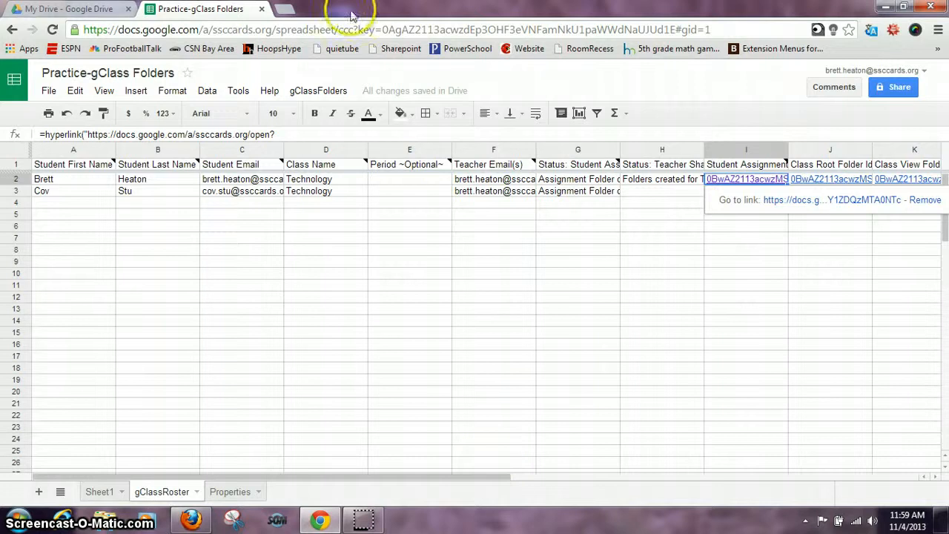
left_click(57, 9)
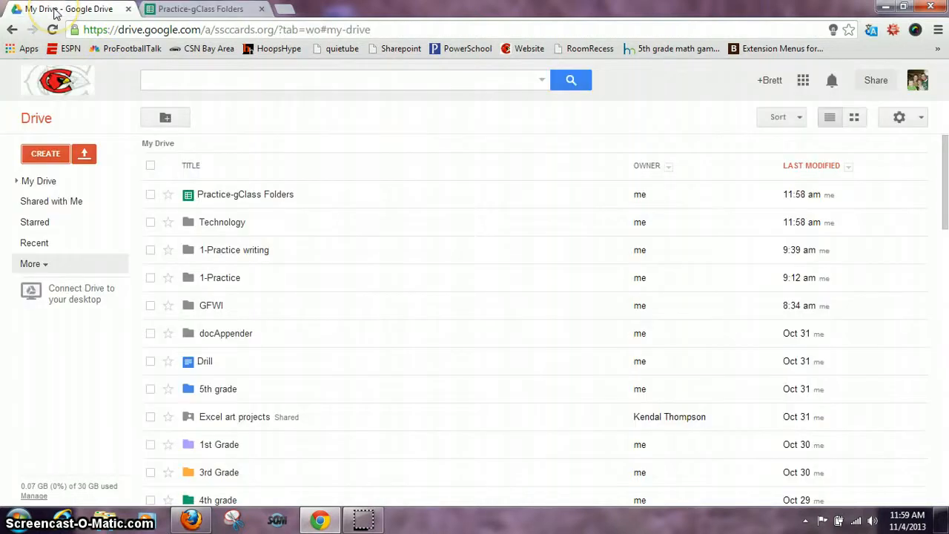
left_click(244, 197)
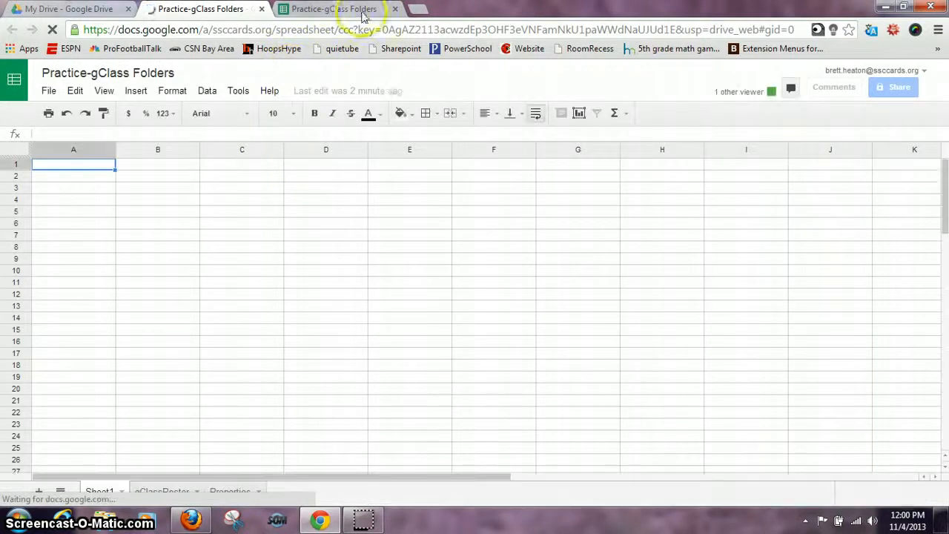
left_click(395, 10)
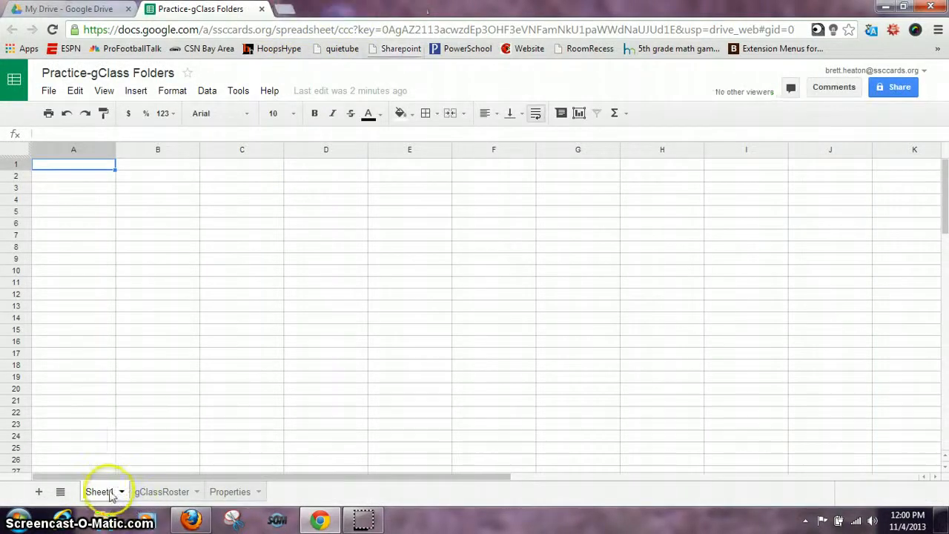
left_click(159, 492)
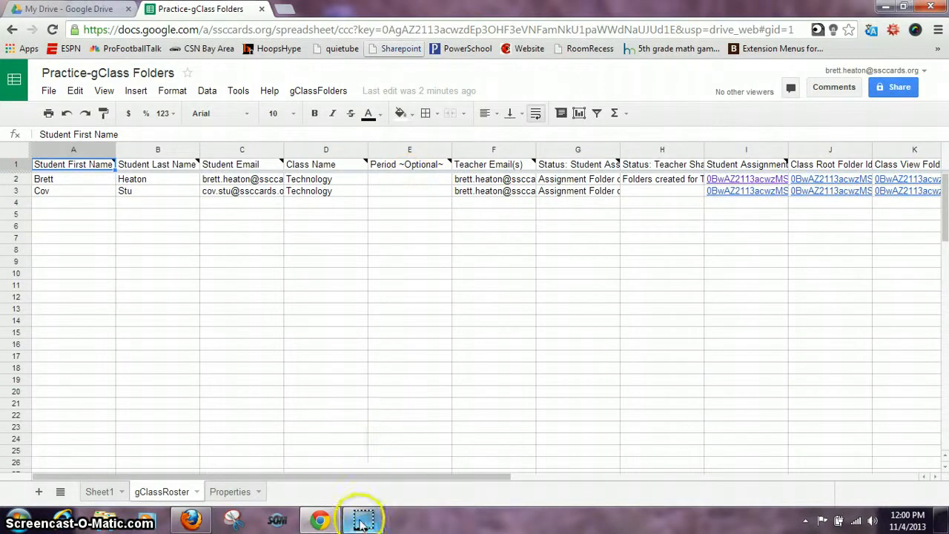
mouse_move(361, 523)
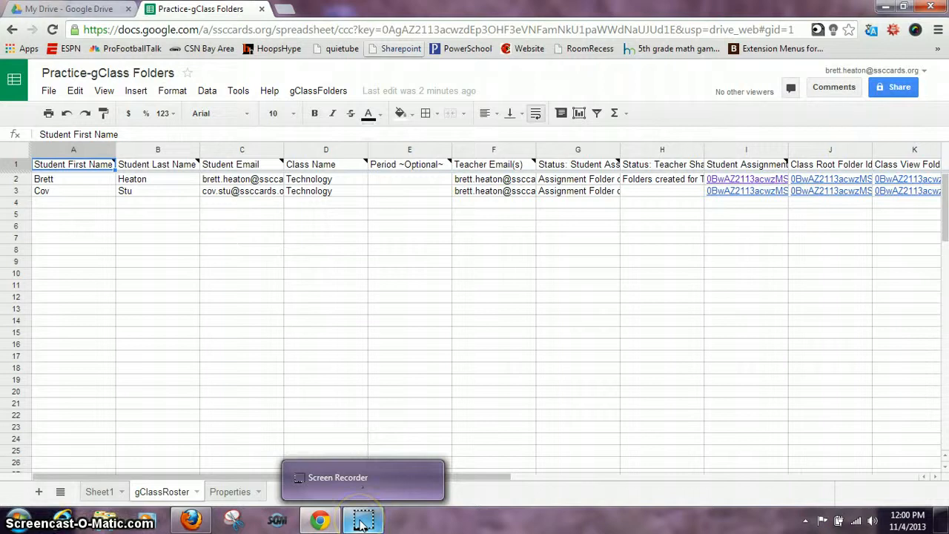